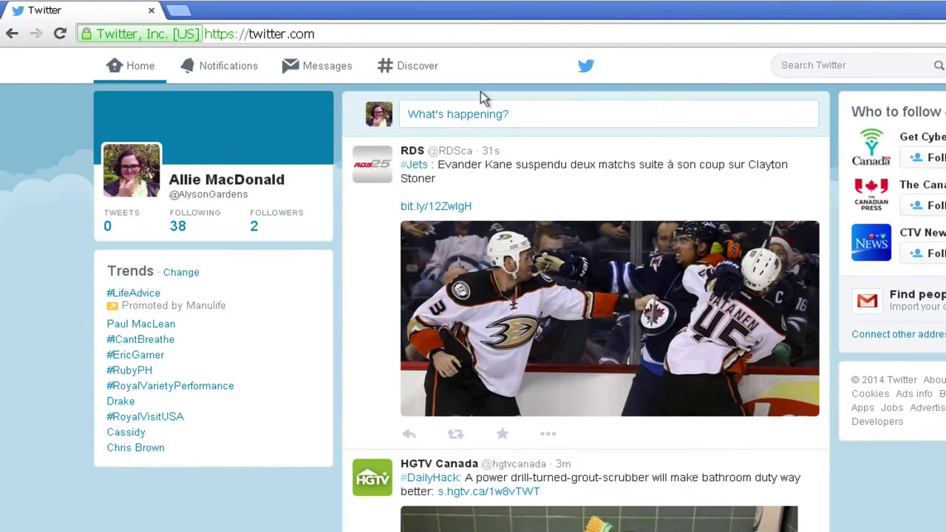
Write the tweet "I'm starting to miss last year's snow!" and attach the Snow photo from Downloads
{"action": "left_click", "coordinate": [468, 114]}
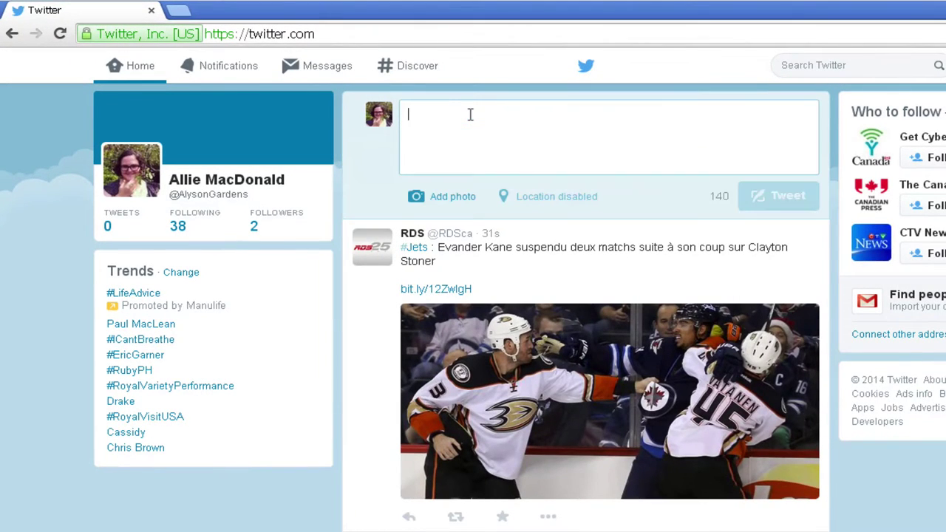
{"action": "type", "text": "I'm starting to miss last year's snow!"}
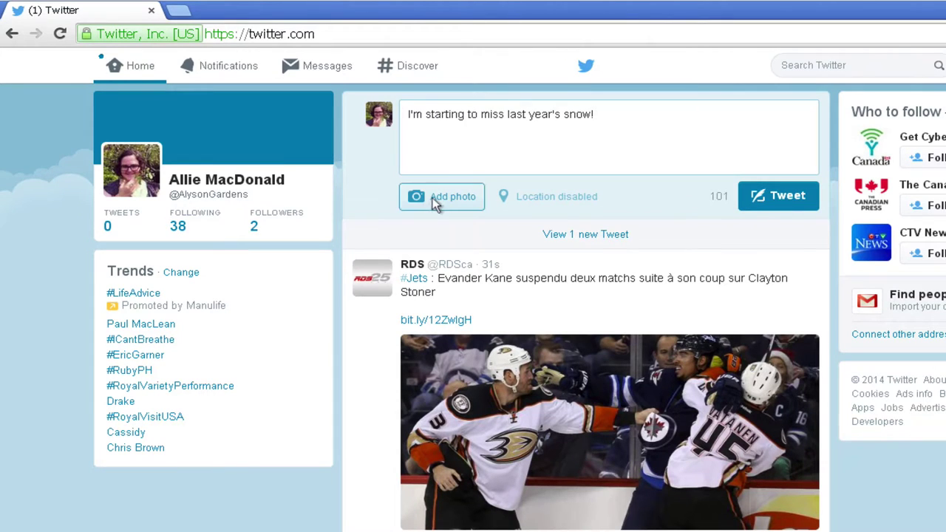
{"action": "left_click", "coordinate": [436, 203]}
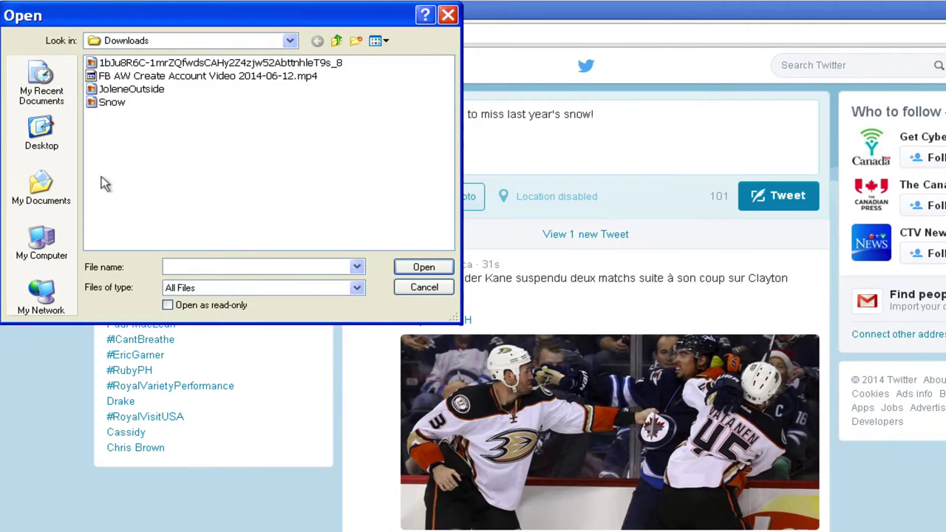
{"action": "left_click", "coordinate": [107, 102]}
{"action": "left_click", "coordinate": [411, 267]}
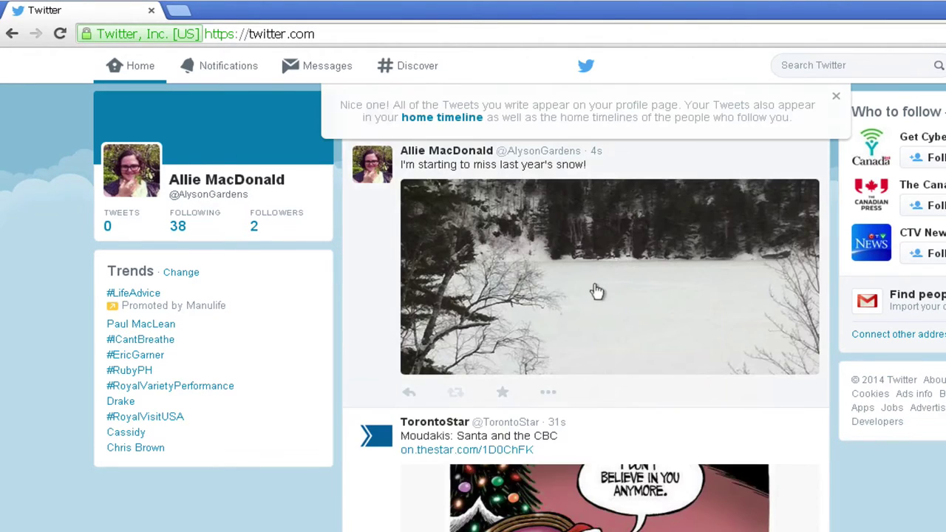
Expand the posted snow tweet to view the photo at full size
{"action": "left_click", "coordinate": [658, 195]}
{"action": "scroll", "coordinate": [532, 407], "scroll_direction": "down", "scroll_amount": 2}
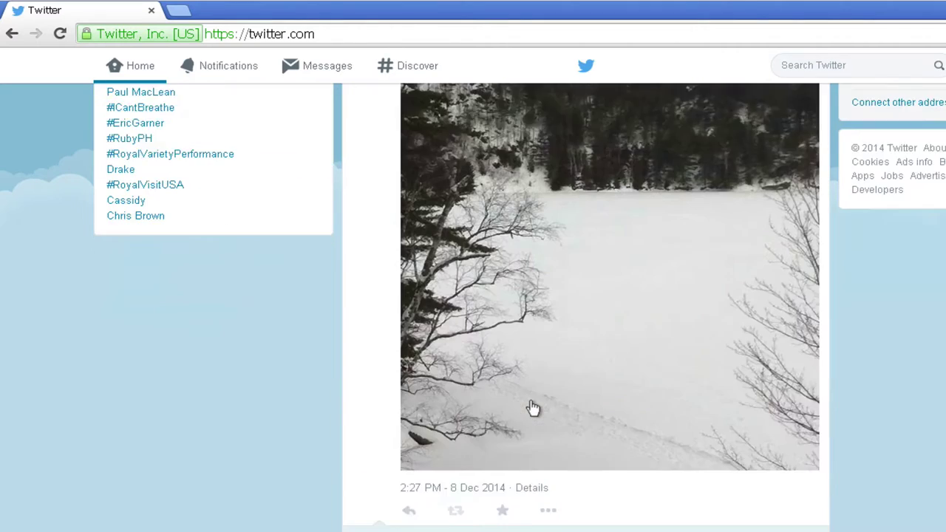
{"action": "scroll", "coordinate": [532, 408], "scroll_direction": "up", "scroll_amount": 3}
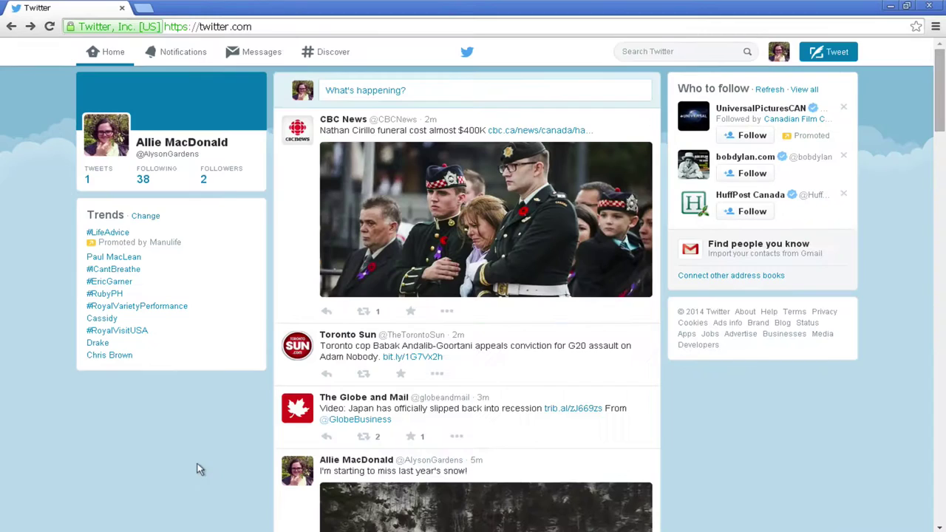
Glance at the CBC News profile summary, then load twitter.com in the address bar
{"action": "left_click", "coordinate": [333, 121]}
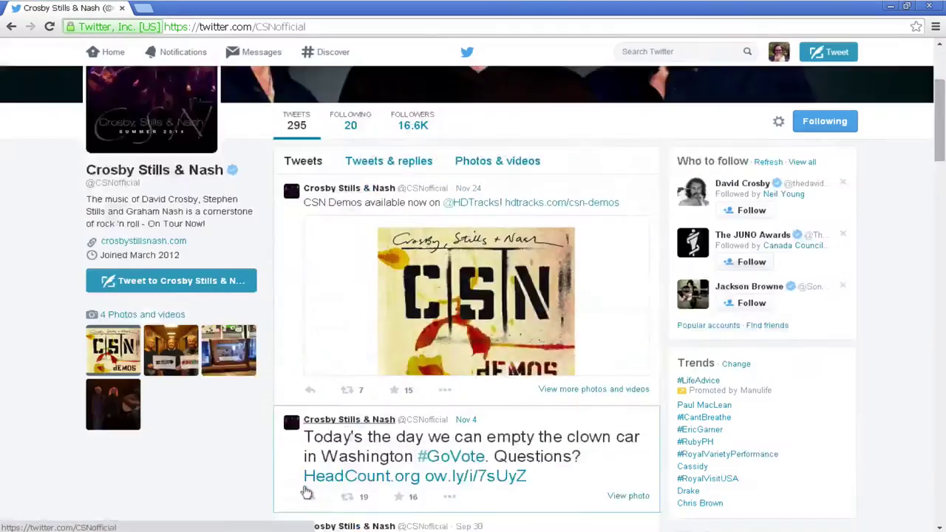
{"action": "scroll", "coordinate": [217, 480], "scroll_direction": "down", "scroll_amount": 3}
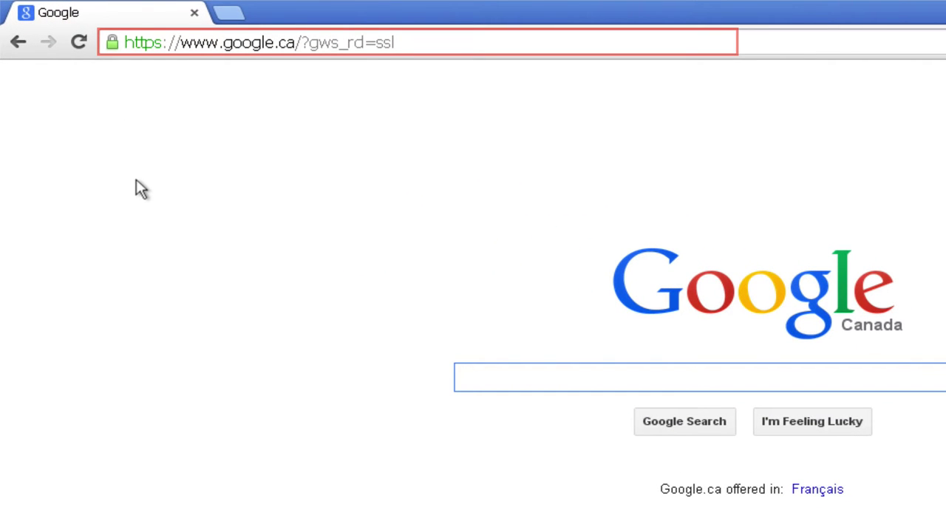
{"action": "left_click", "coordinate": [406, 40]}
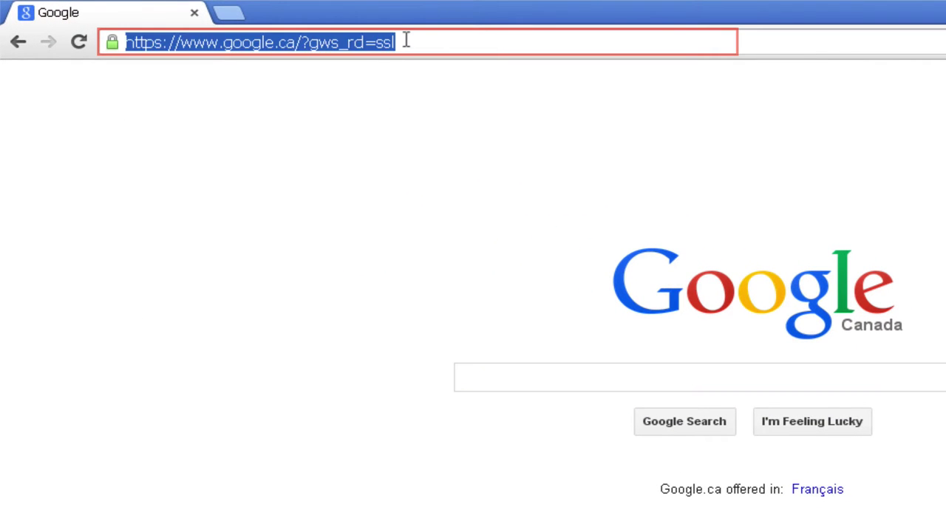
{"action": "type", "text": "twitter.com"}
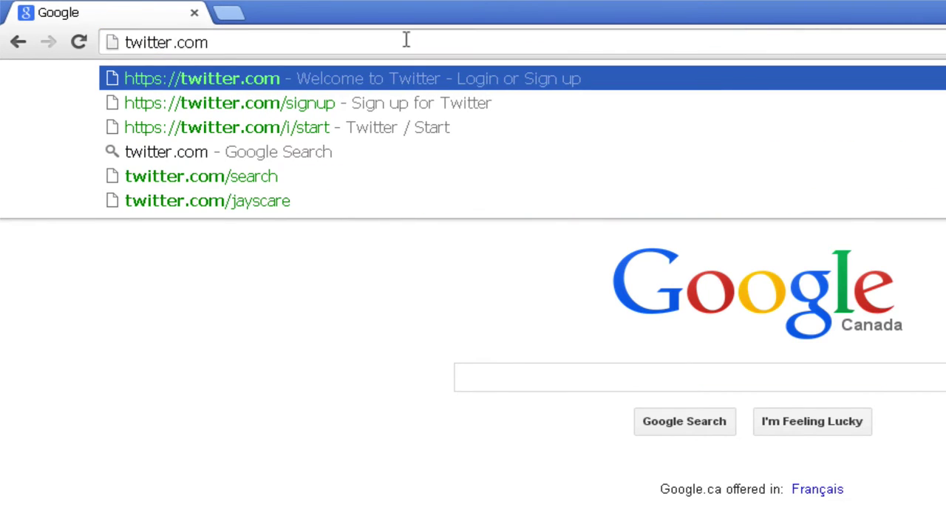
{"action": "key", "text": "Return"}
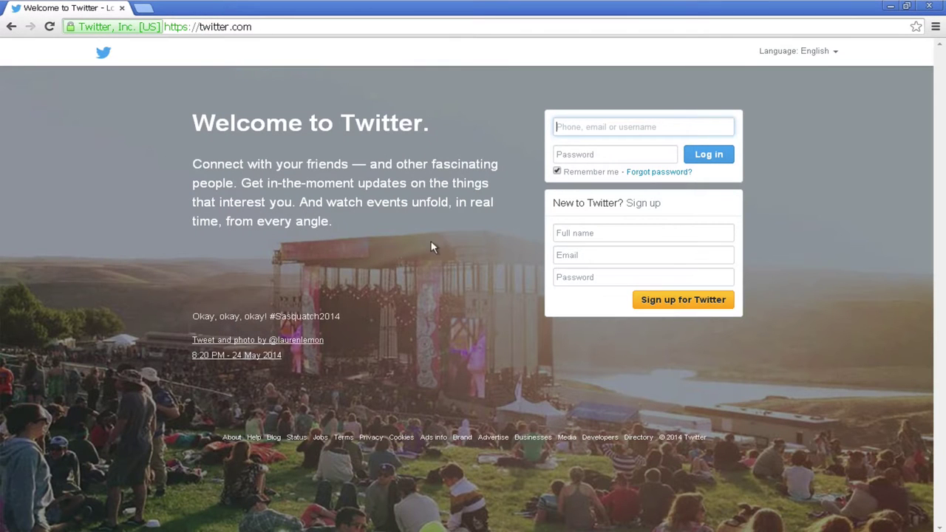
Enter the new account's full name, e-mail address and a short password in the sign-up box
{"action": "left_click", "coordinate": [556, 232]}
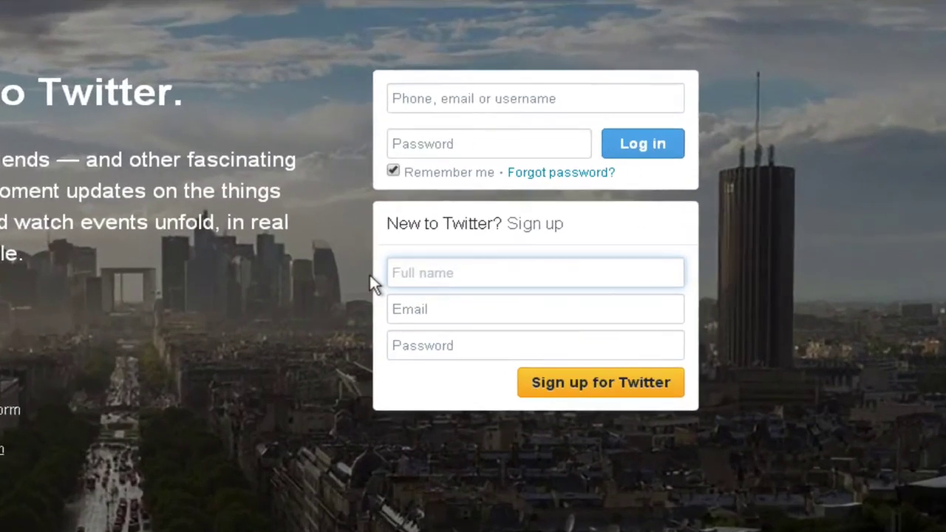
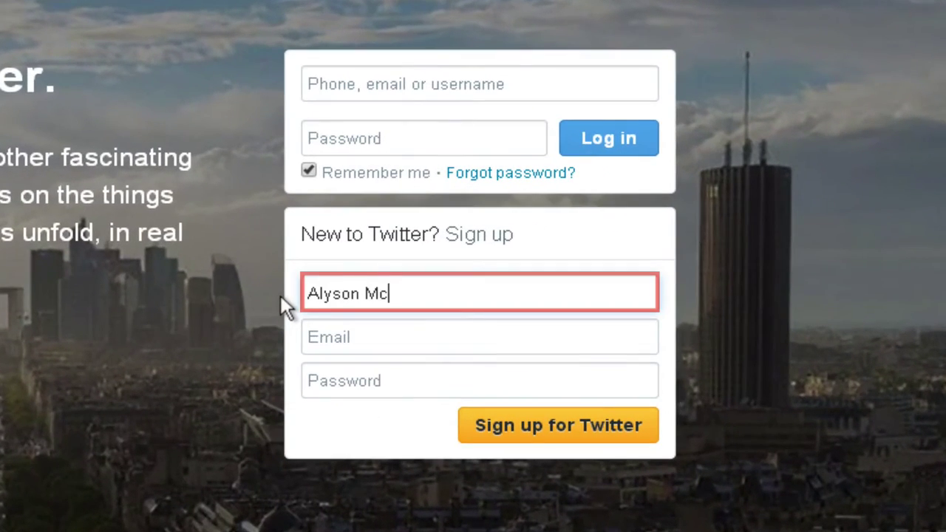
{"action": "left_click", "coordinate": [317, 353]}
{"action": "left_click", "coordinate": [314, 379]}
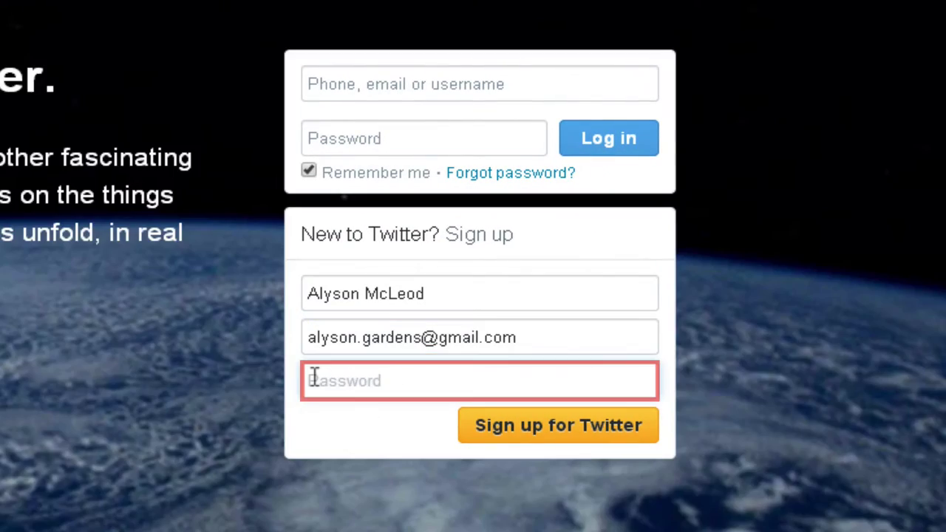
{"action": "type", "text": "••••"}
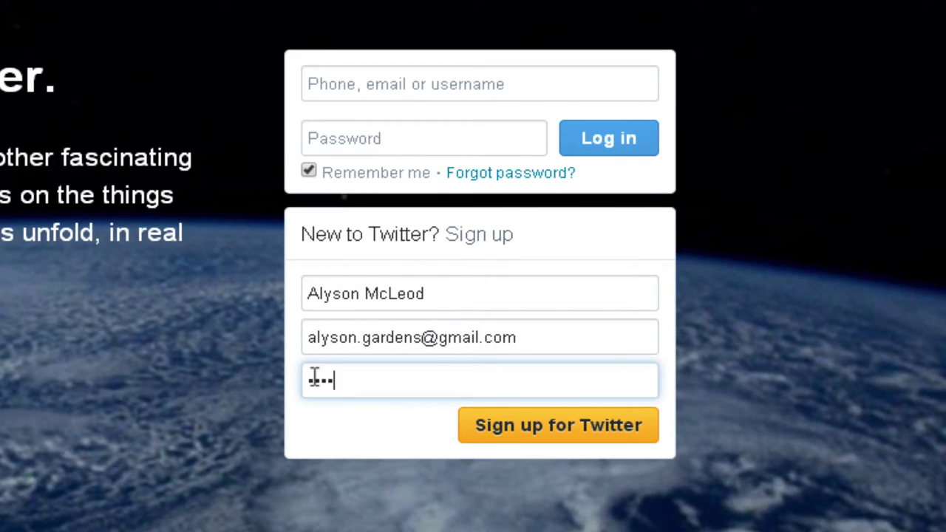
Submit the sign-up details and lengthen the password until it is rated "Password is okay"
{"action": "left_click", "coordinate": [510, 426]}
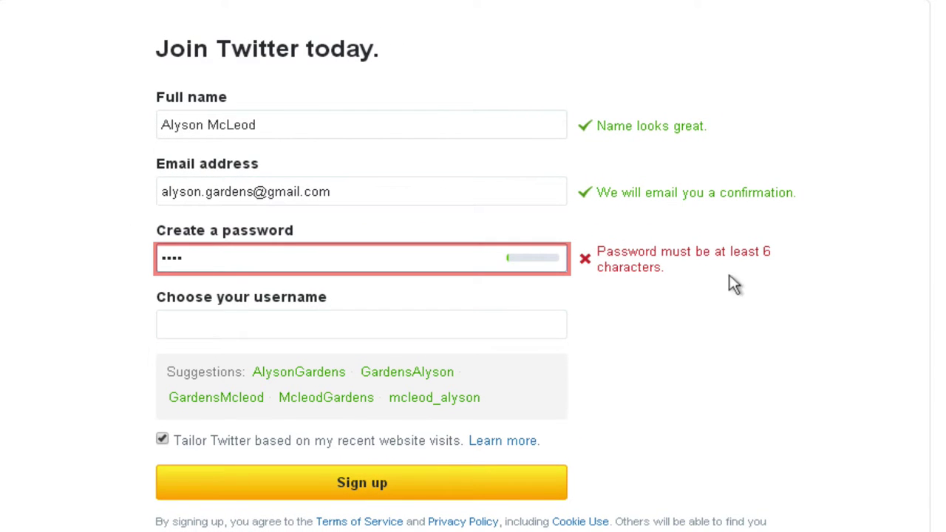
{"action": "type", "text": "••••"}
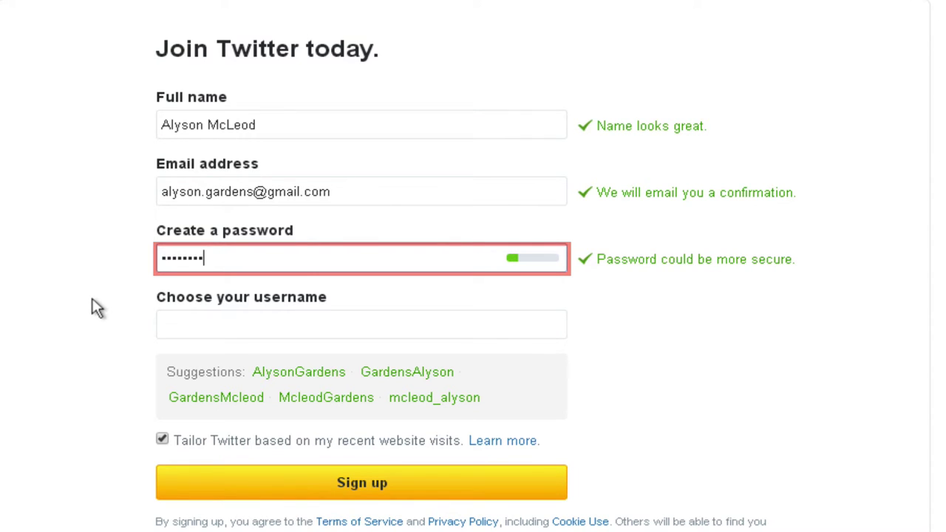
{"action": "left_click", "coordinate": [221, 260]}
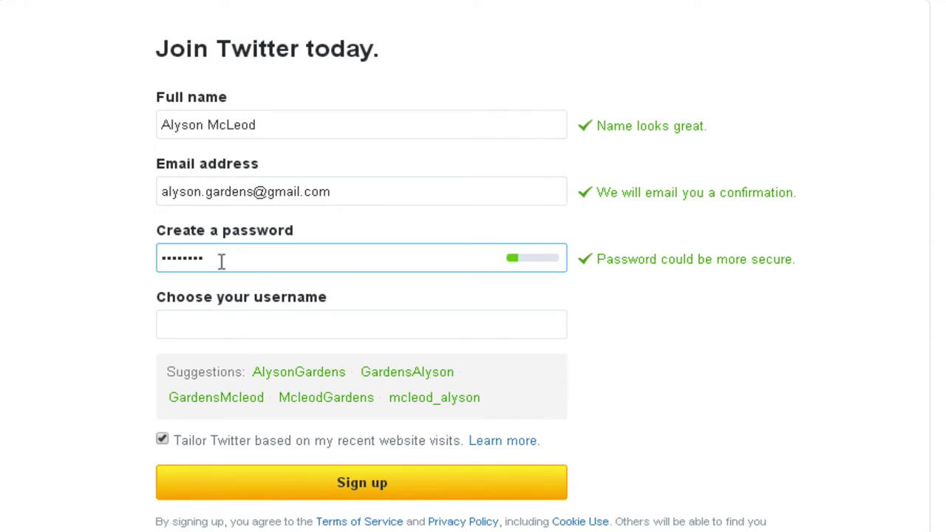
{"action": "type", "text": "•••"}
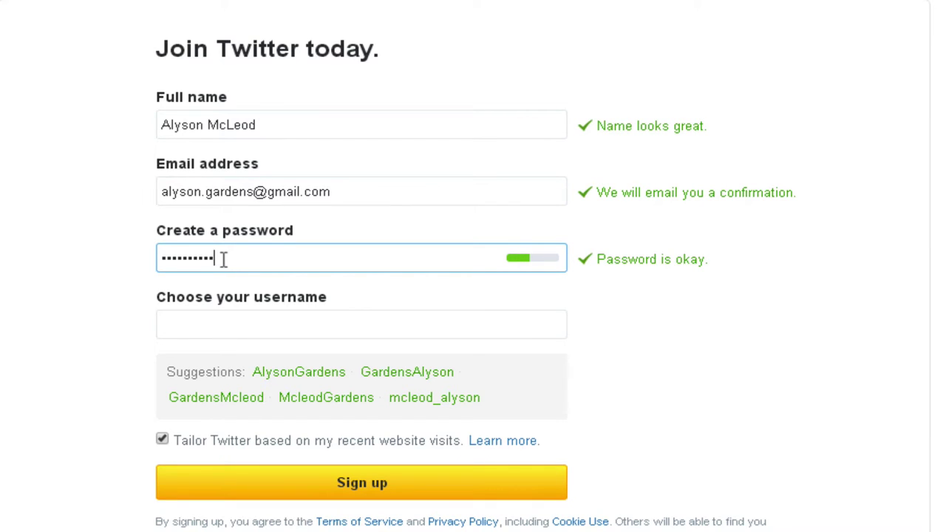
{"action": "left_click", "coordinate": [177, 320]}
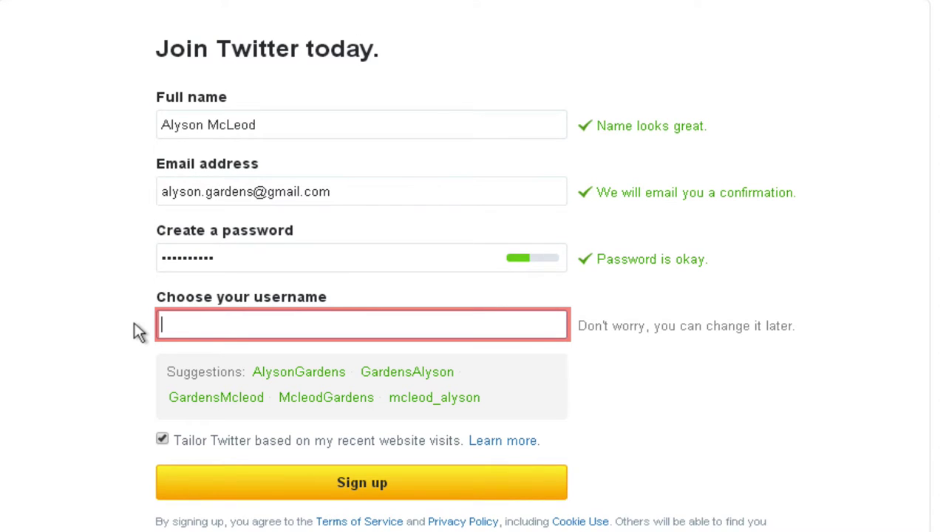
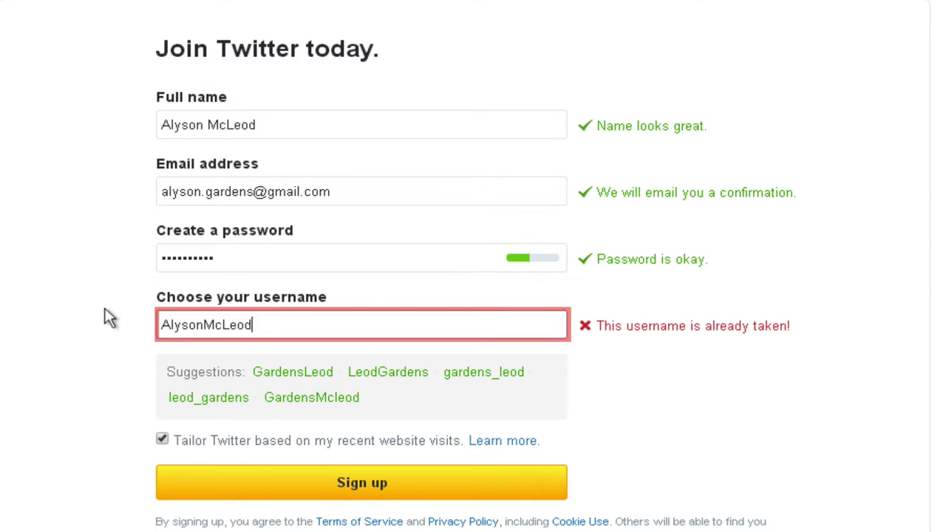
Replace the already-taken username with an available one and submit the form to create the account
{"action": "left_click_drag", "start_coordinate": [270, 321], "coordinate": [59, 321]}
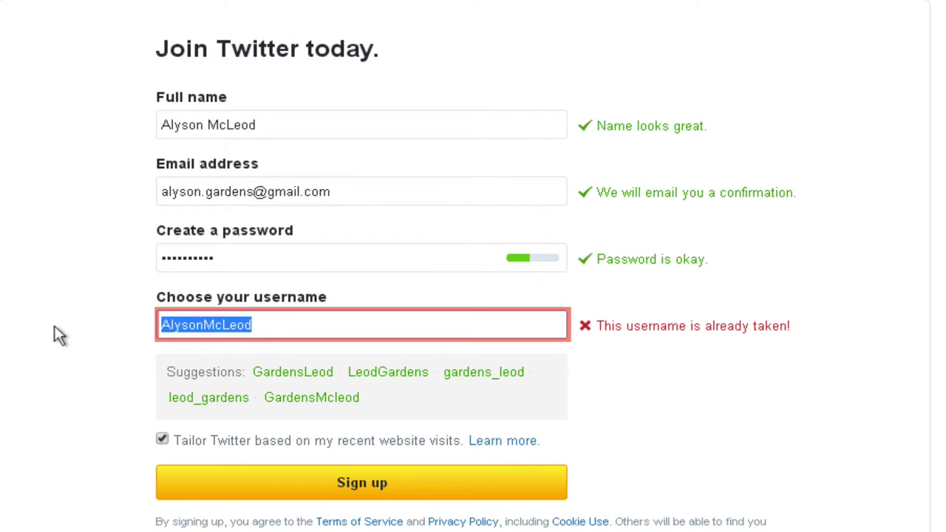
{"action": "key", "text": "BackSpace"}
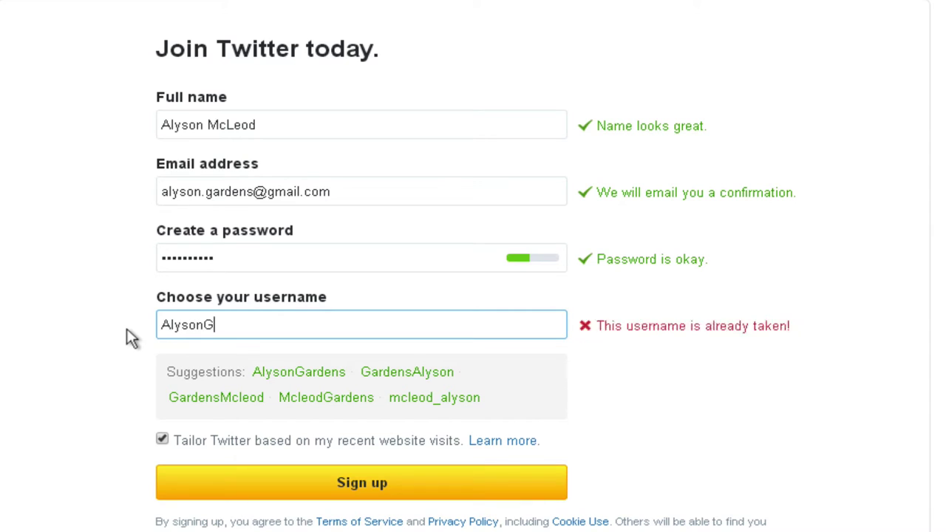
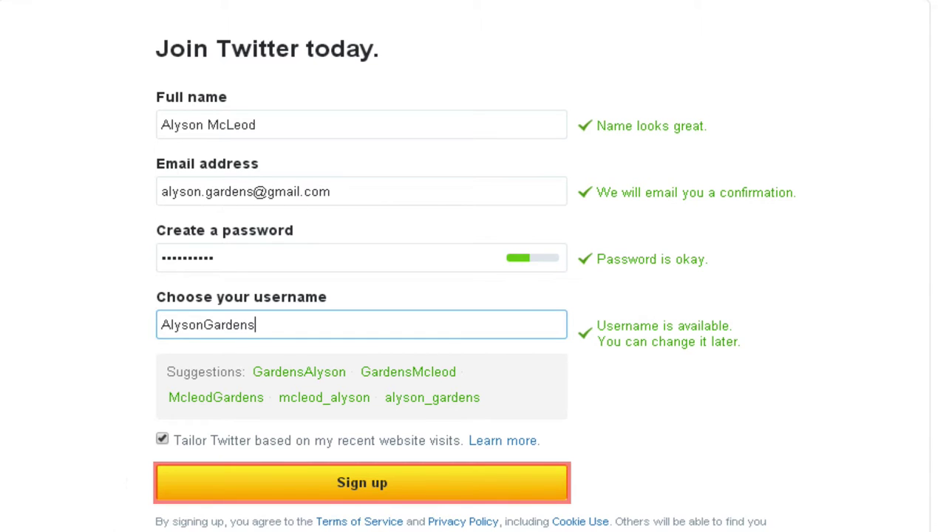
{"action": "left_click", "coordinate": [328, 500]}
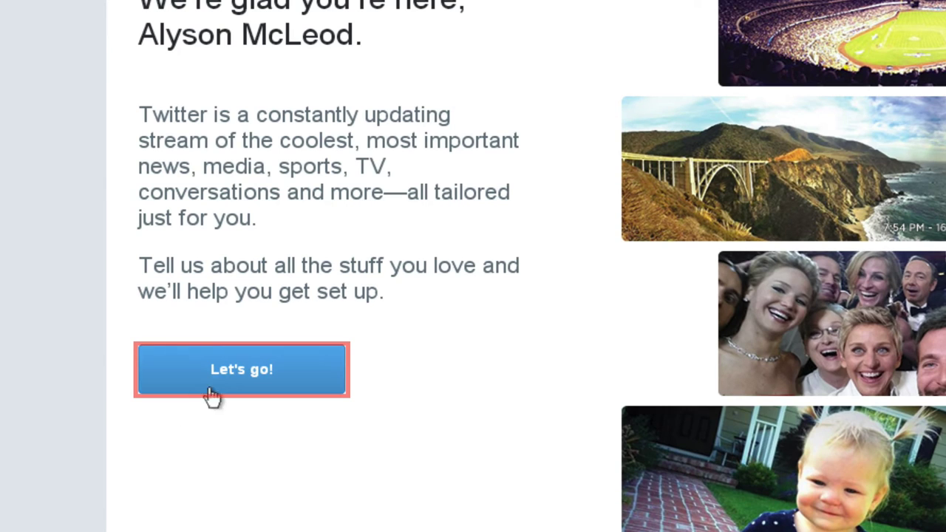
Add News, Music, Television and Art & Design as interests alongside Popular accounts and continue
{"action": "left_click", "coordinate": [221, 382]}
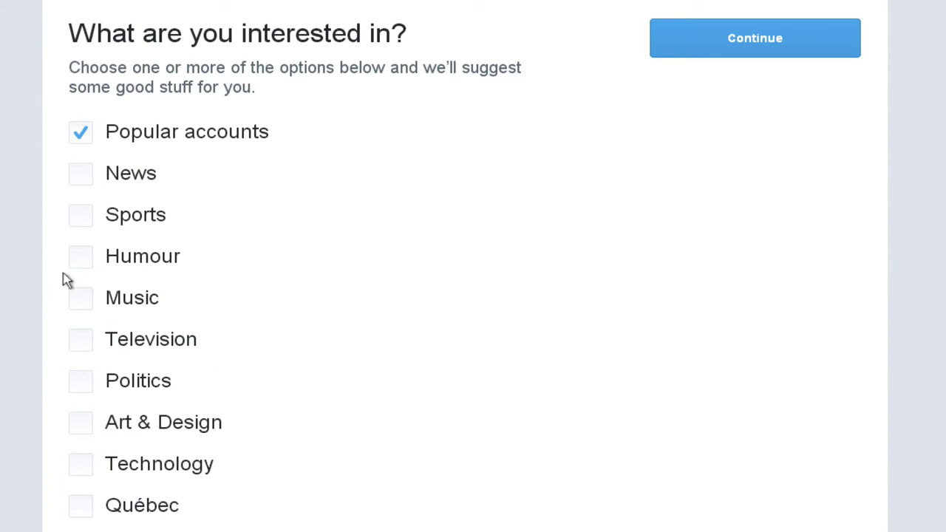
{"action": "left_click", "coordinate": [74, 178]}
{"action": "left_click", "coordinate": [74, 301]}
{"action": "left_click", "coordinate": [73, 342]}
{"action": "left_click", "coordinate": [77, 425]}
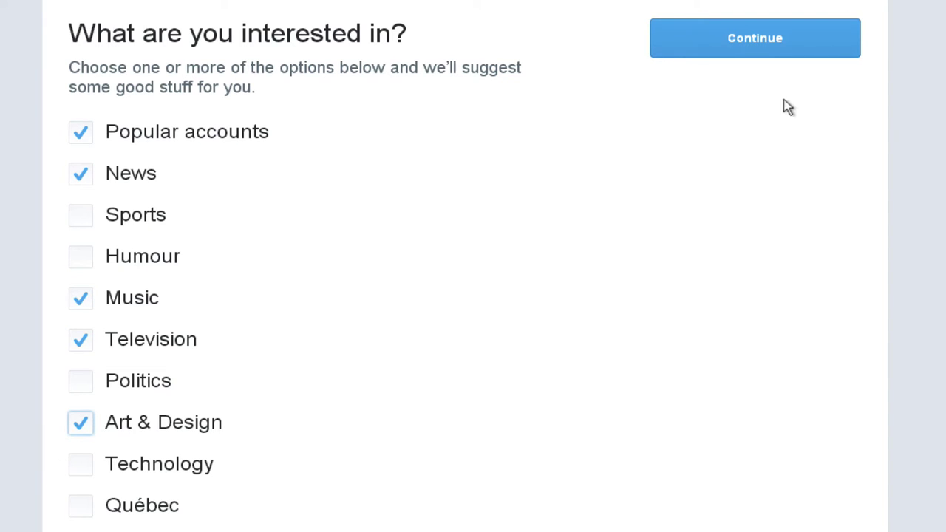
{"action": "left_click", "coordinate": [773, 55]}
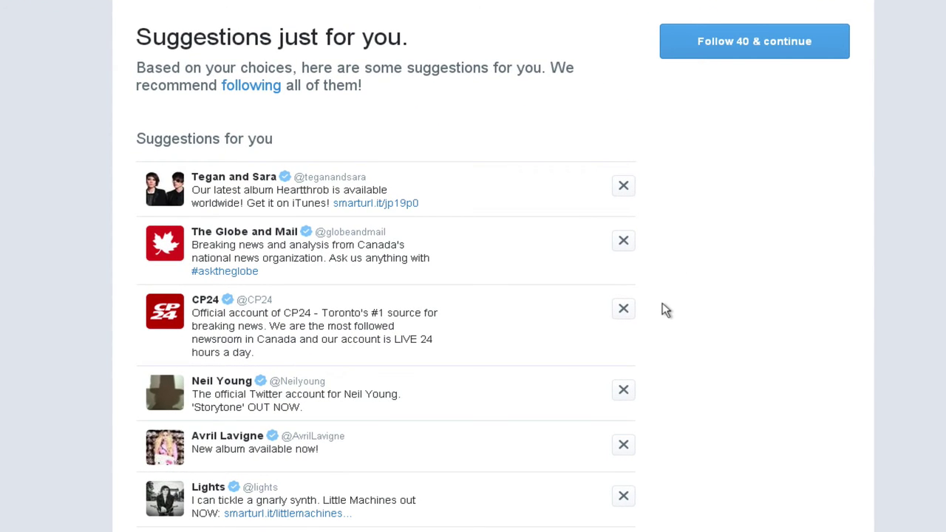
Dismiss the MBAM and MusiquePlus suggestions and follow the remaining 38 accounts
{"action": "scroll", "coordinate": [665, 310], "scroll_direction": "down", "scroll_amount": 1}
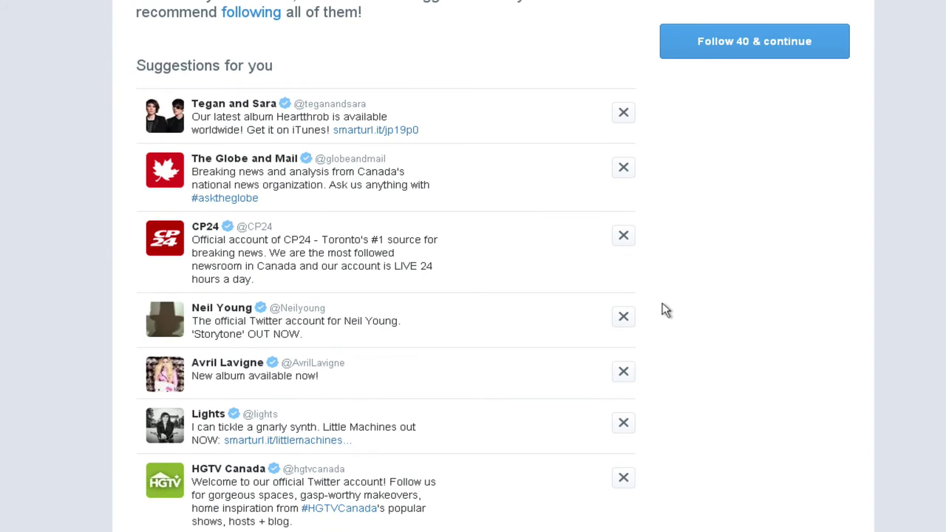
{"action": "scroll", "coordinate": [665, 310], "scroll_direction": "down", "scroll_amount": 1}
{"action": "scroll", "coordinate": [665, 310], "scroll_direction": "down", "scroll_amount": 1}
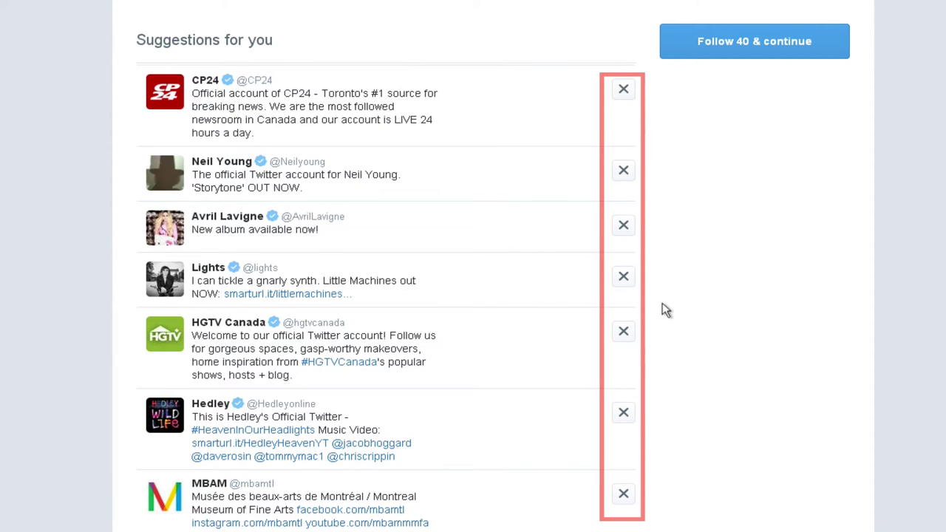
{"action": "scroll", "coordinate": [666, 311], "scroll_direction": "down", "scroll_amount": 1}
{"action": "left_click", "coordinate": [623, 420]}
{"action": "left_click", "coordinate": [623, 494]}
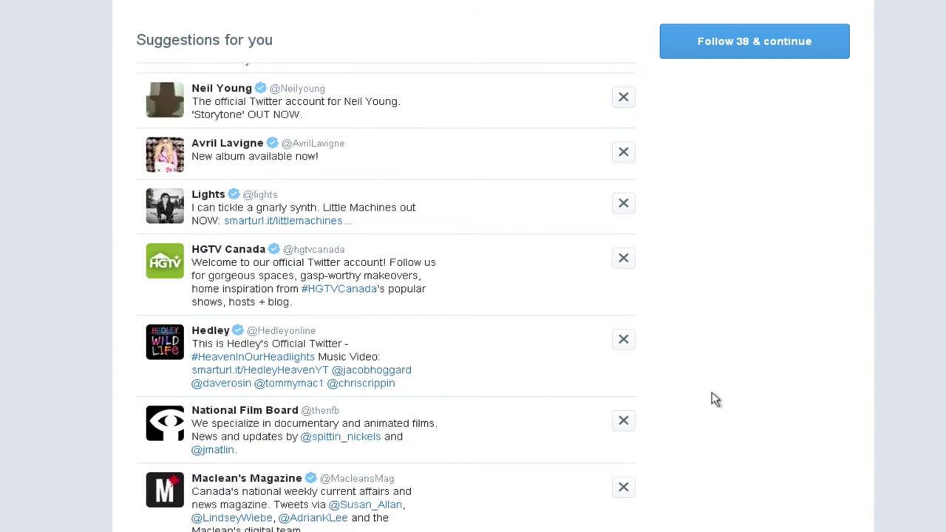
{"action": "scroll", "coordinate": [712, 392], "scroll_direction": "down", "scroll_amount": 4}
{"action": "scroll", "coordinate": [711, 399], "scroll_direction": "down", "scroll_amount": 10}
{"action": "scroll", "coordinate": [714, 306], "scroll_direction": "up", "scroll_amount": 20}
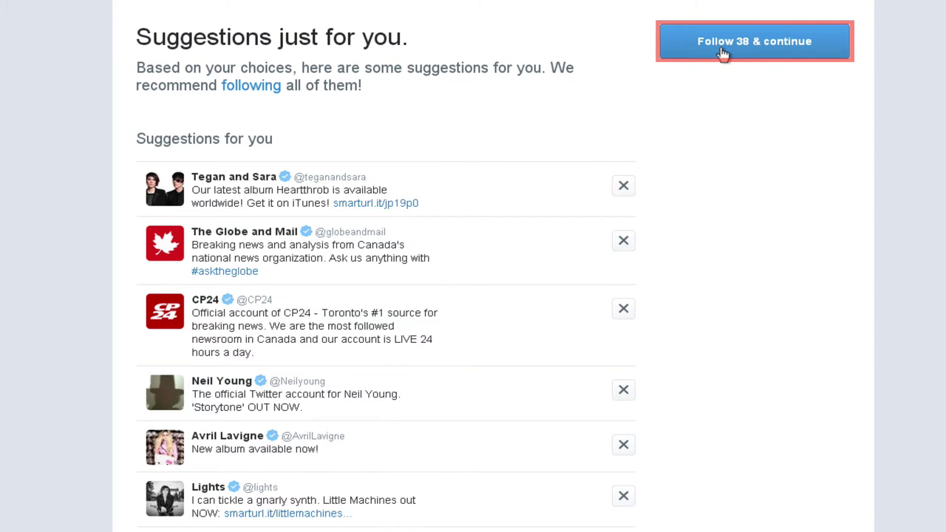
{"action": "left_click", "coordinate": [722, 49]}
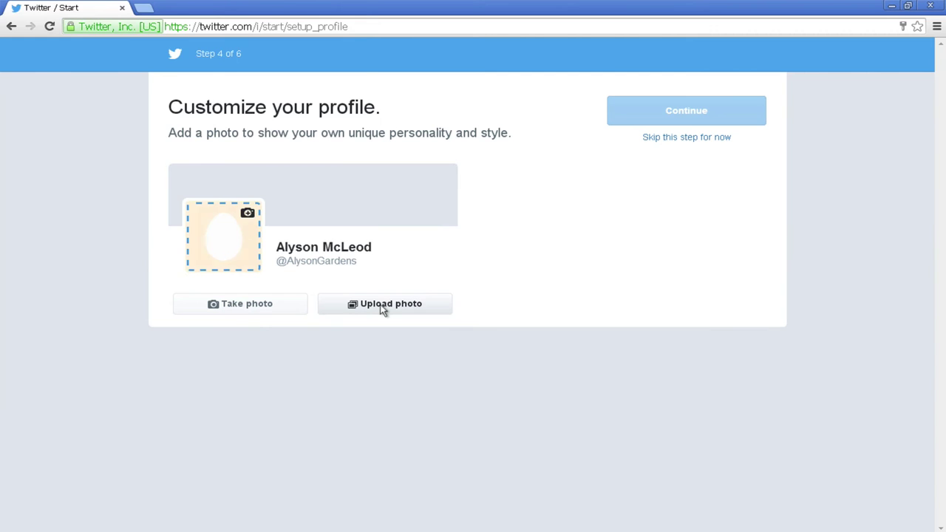
Upload the desktop vacation photo, zoom it in, nudge it down-left, and apply it as profile picture
{"action": "left_click", "coordinate": [355, 360]}
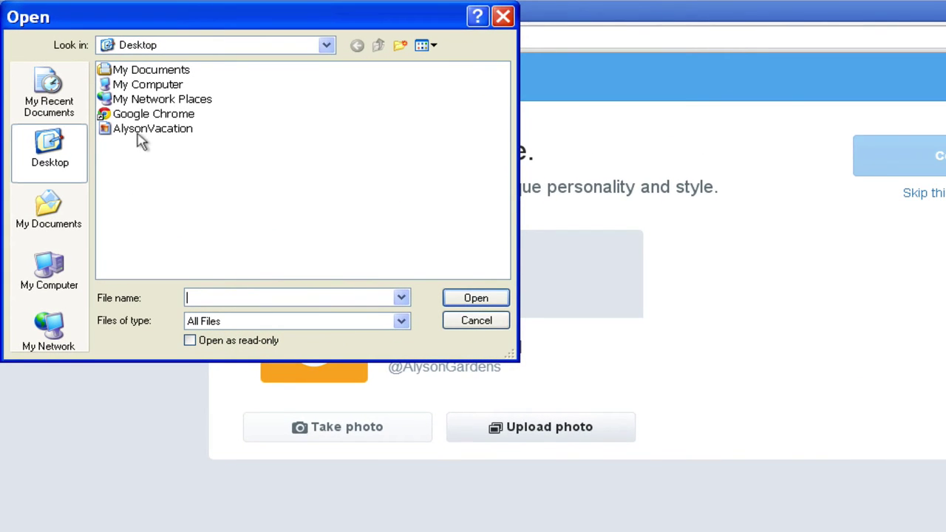
{"action": "left_click", "coordinate": [126, 117]}
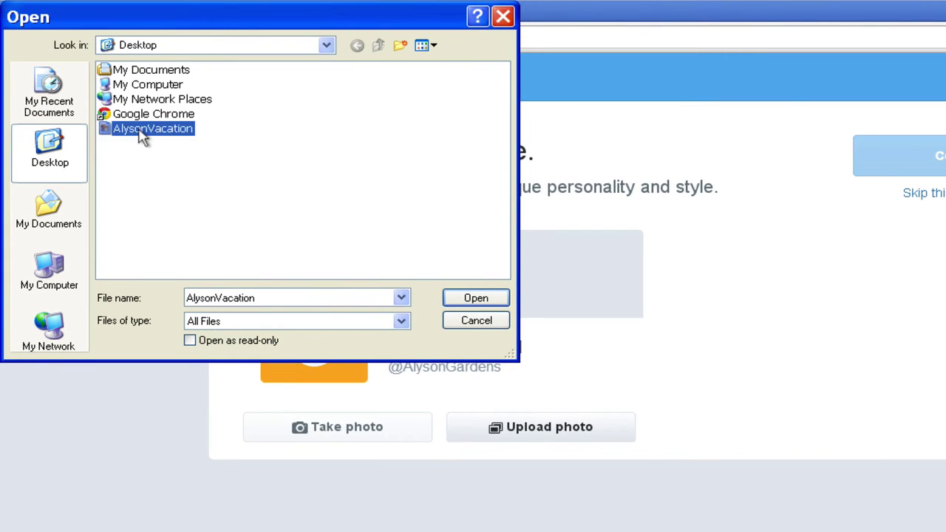
{"action": "left_click", "coordinate": [476, 298]}
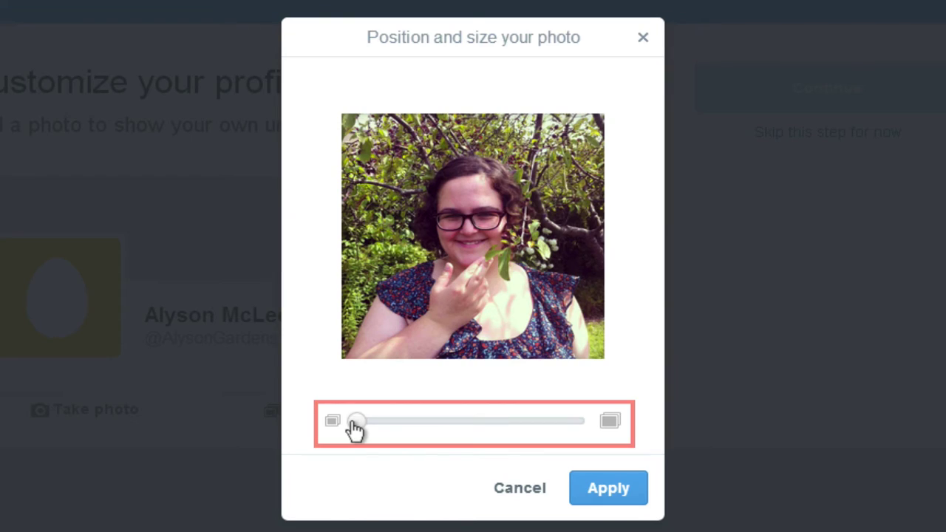
{"action": "left_click_drag", "start_coordinate": [352, 430], "coordinate": [428, 429]}
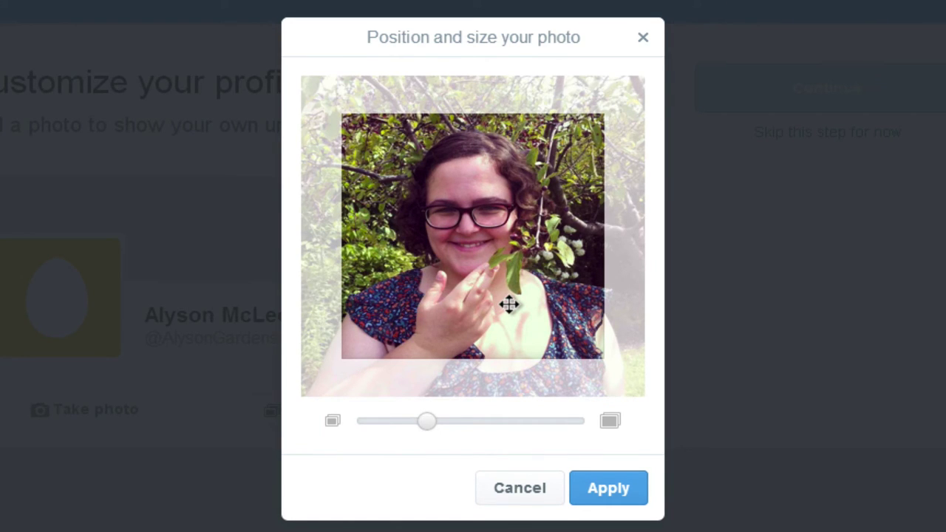
{"action": "left_click_drag", "start_coordinate": [509, 304], "coordinate": [506, 314]}
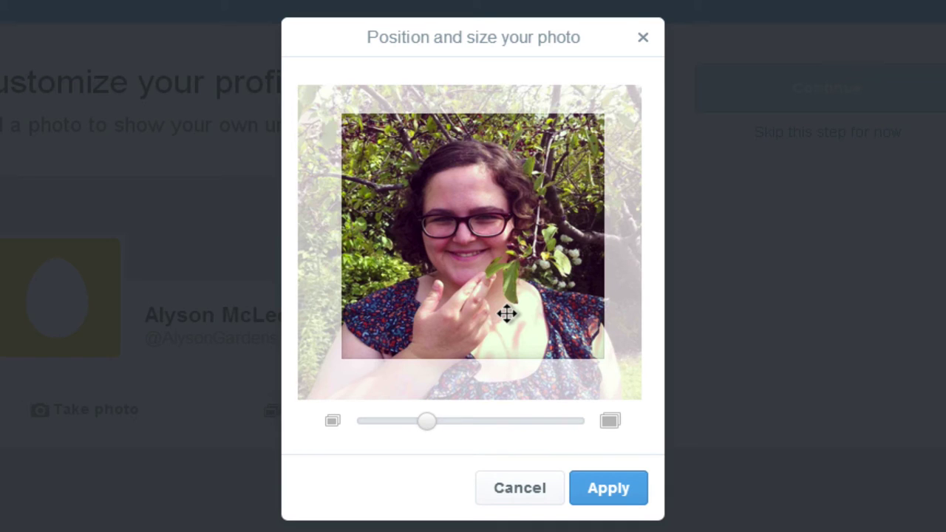
{"action": "left_click", "coordinate": [604, 488]}
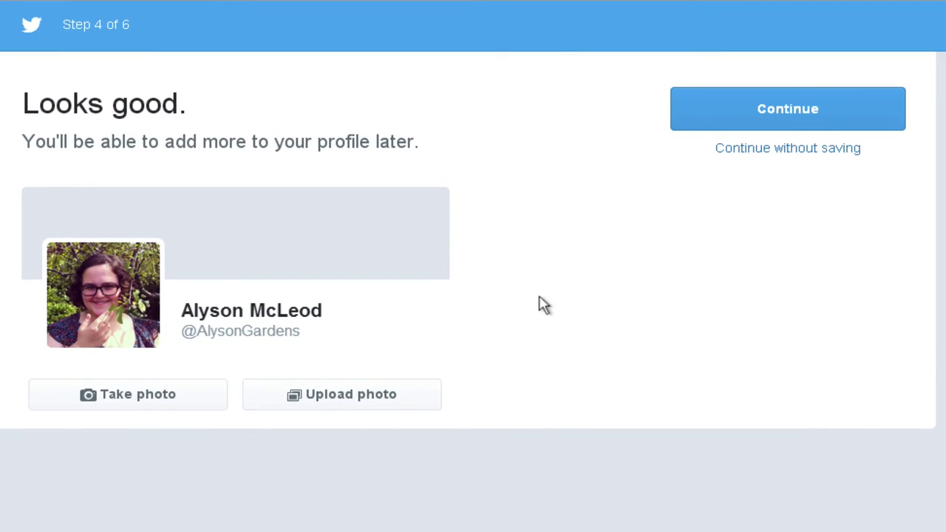
Continue past the profile photo step and skip finding contacts to reach the home timeline
{"action": "left_click", "coordinate": [751, 118]}
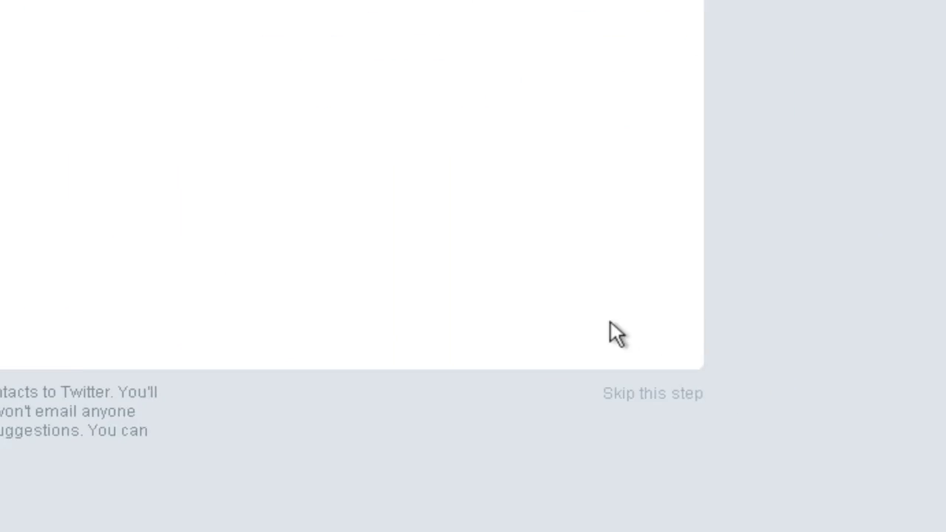
{"action": "left_click", "coordinate": [632, 399]}
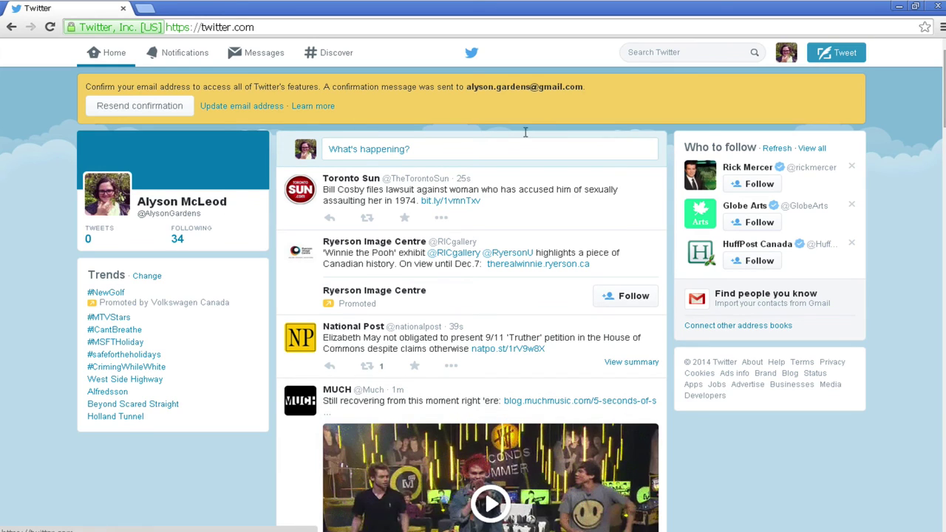
Navigate the current tab to gmail.com via the address bar
{"action": "left_click", "coordinate": [267, 22]}
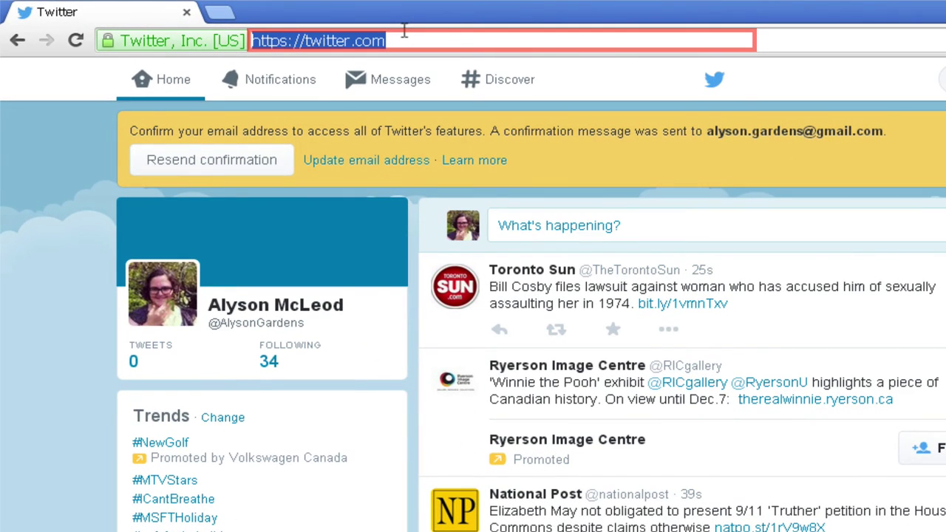
{"action": "type", "text": "gmail.co"}
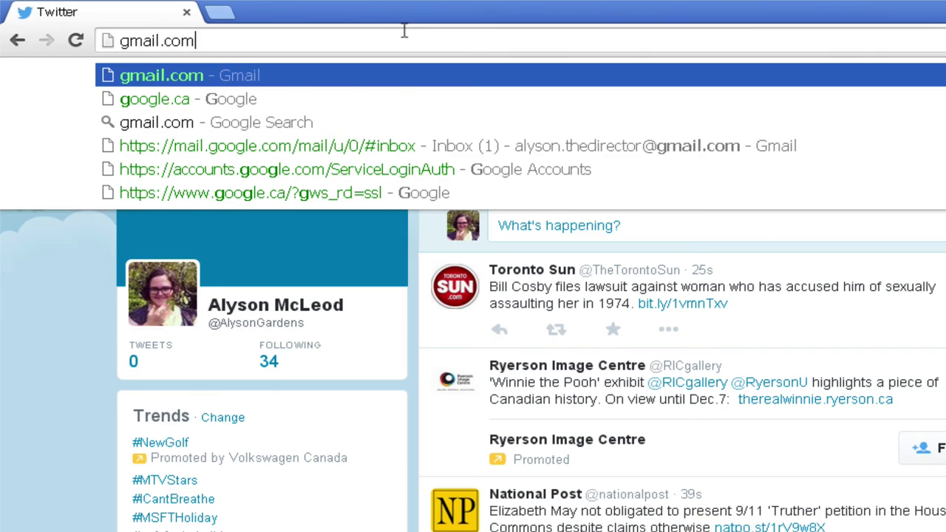
{"action": "type", "text": "m"}
{"action": "key", "text": "Return"}
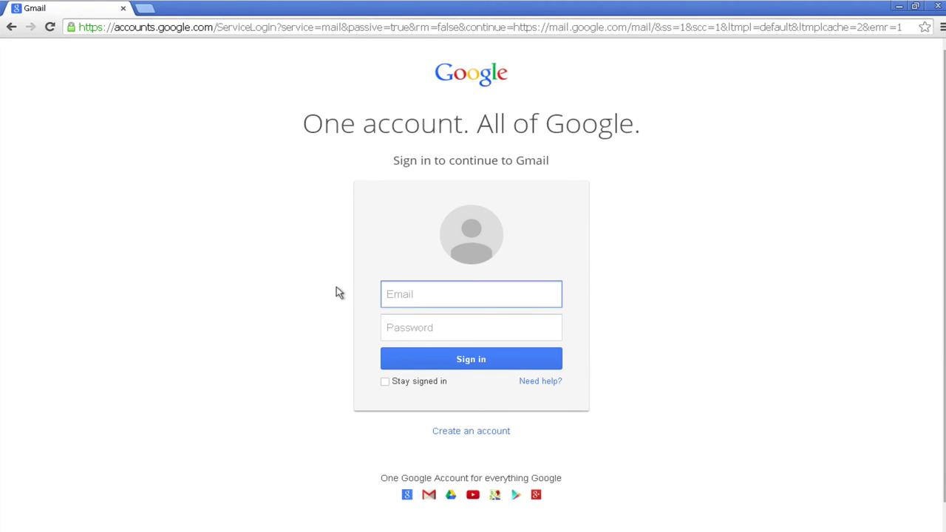
Sign in to Gmail with the account's e-mail and password, then open Twitter's 'Final step...' confirmation email under Social
{"action": "key", "text": "Tab"}
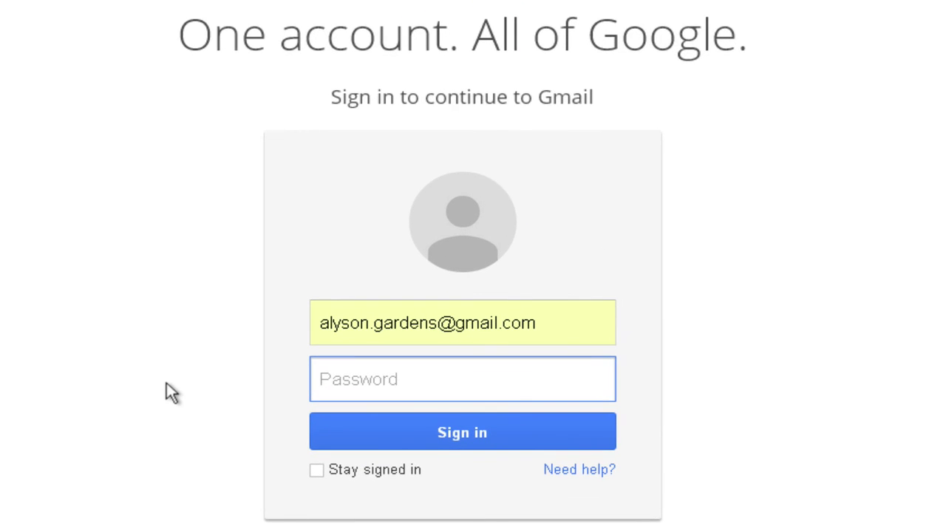
{"action": "type", "text": "**********"}
{"action": "key", "text": "Return"}
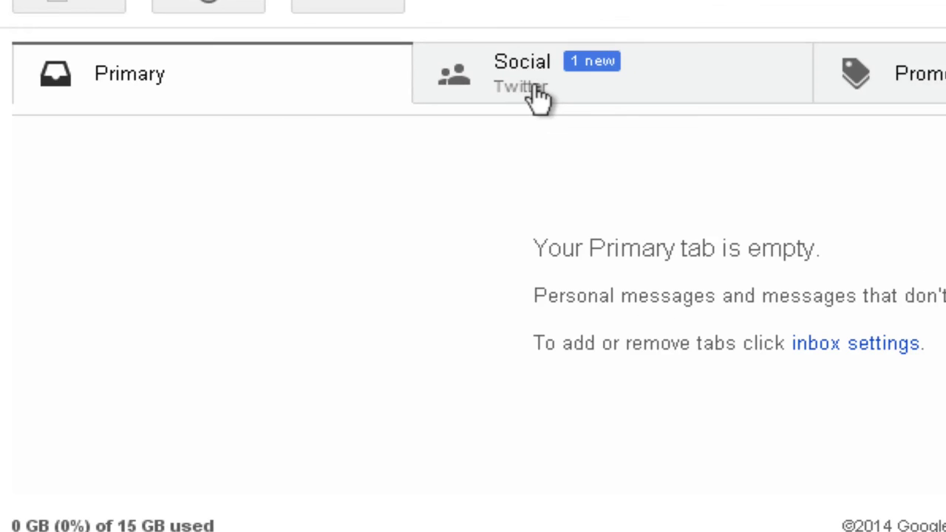
{"action": "left_click", "coordinate": [538, 96]}
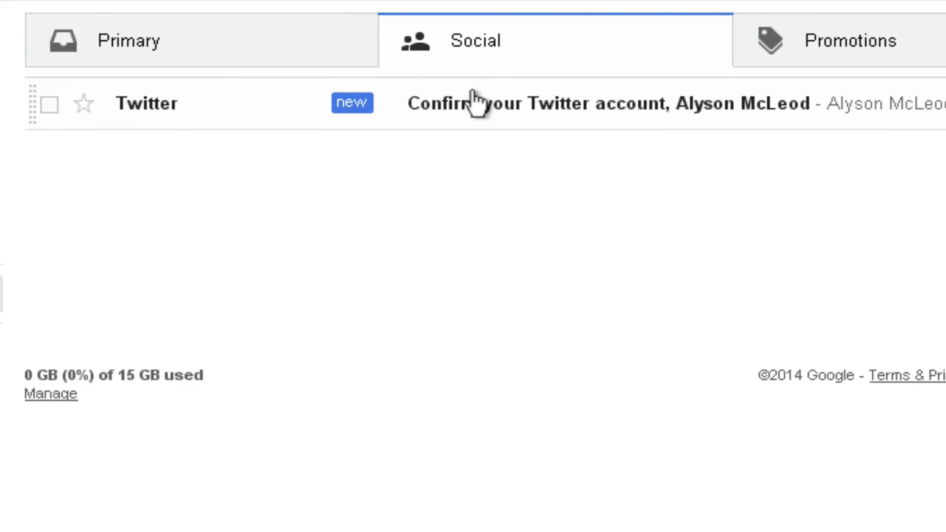
{"action": "left_click", "coordinate": [470, 111]}
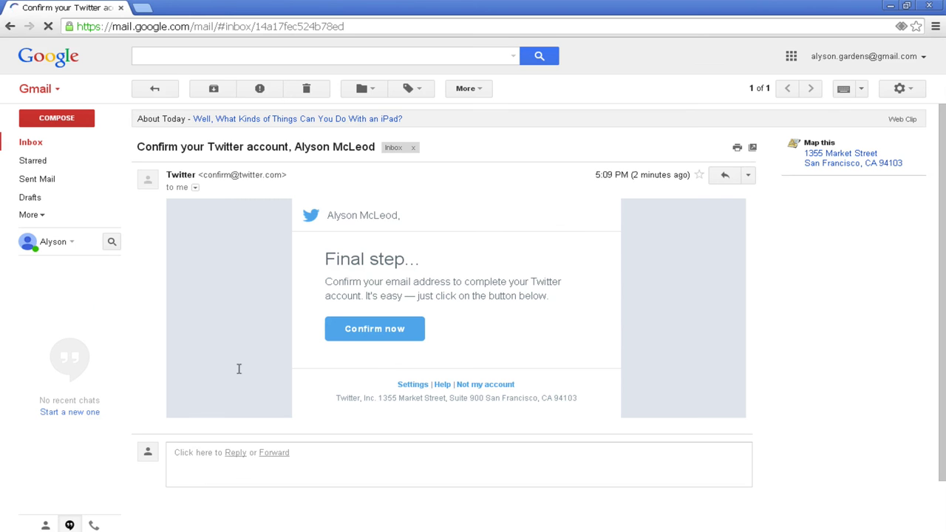